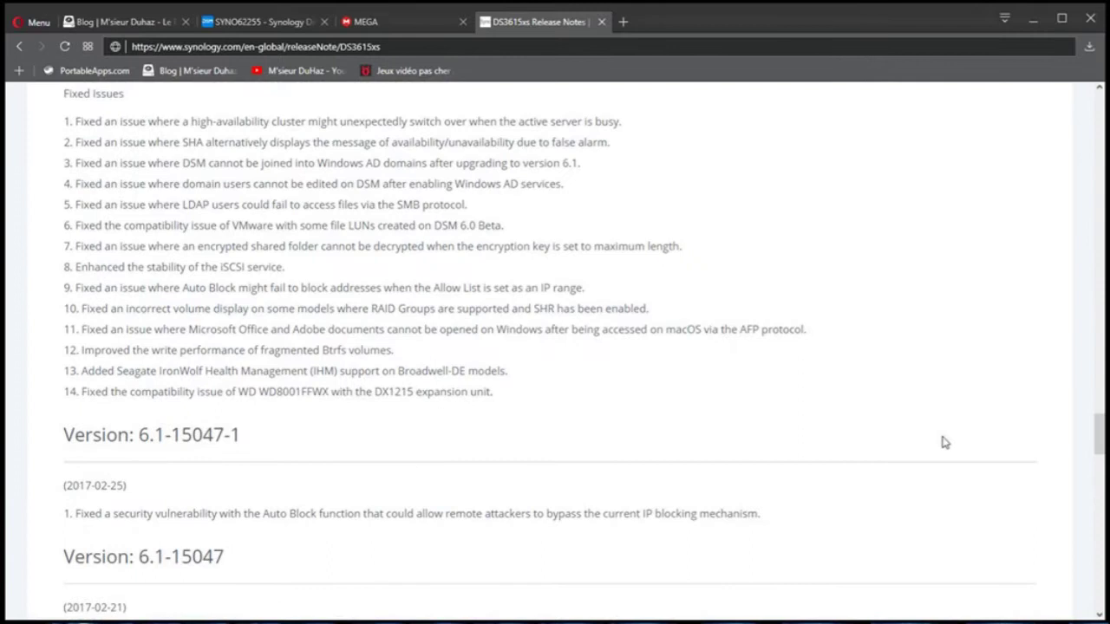
# Examine the DS3615xs release notes up to the newest entry and highlight its version number
pyautogui.scroll(3, 938, 444)
pyautogui.scroll(3, 902, 445)
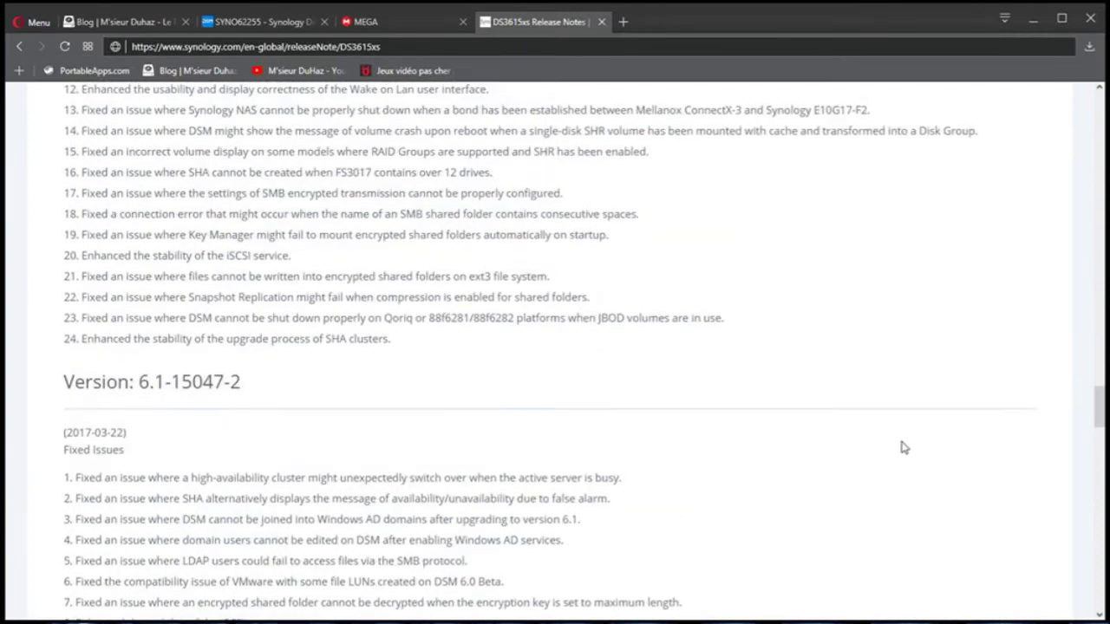
pyautogui.scroll(3, 885, 440)
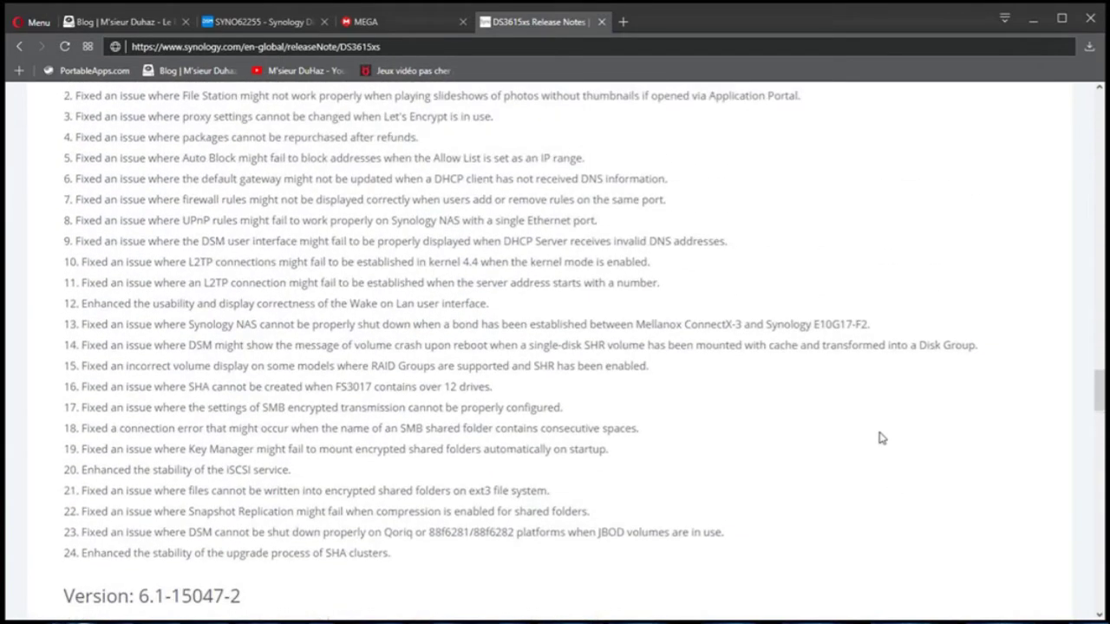
pyautogui.scroll(6, 876, 436)
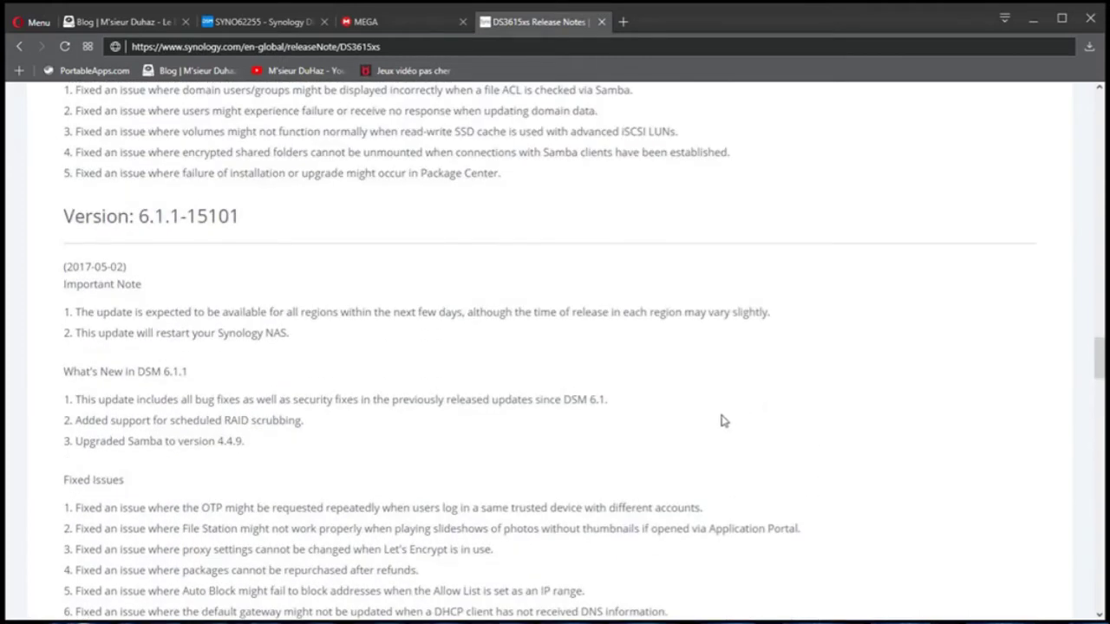
pyautogui.scroll(3, 721, 420)
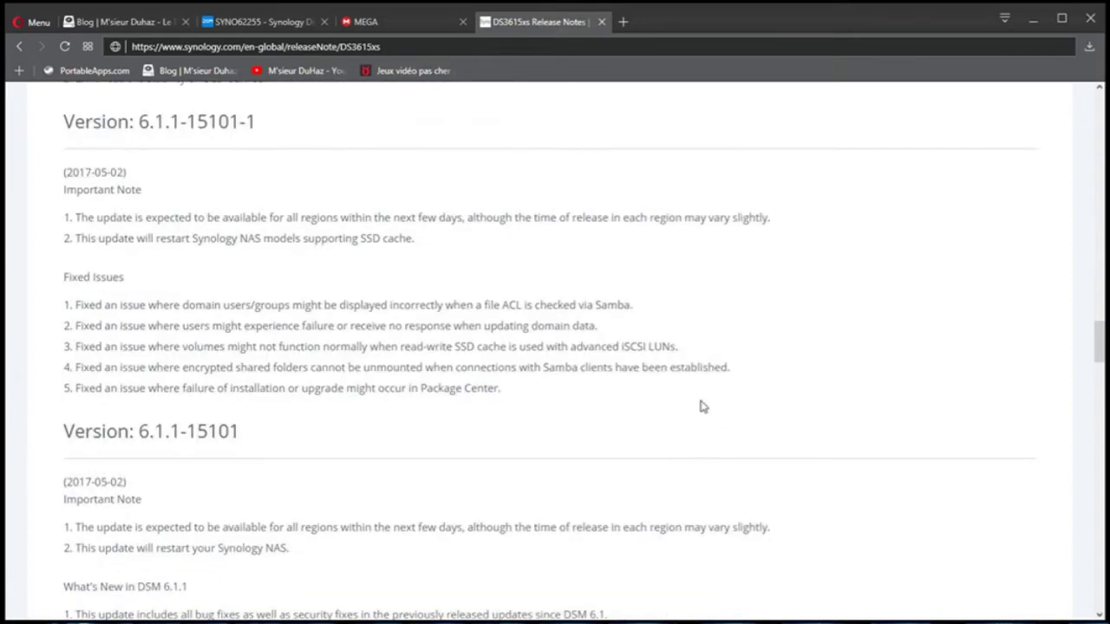
pyautogui.scroll(3, 664, 399)
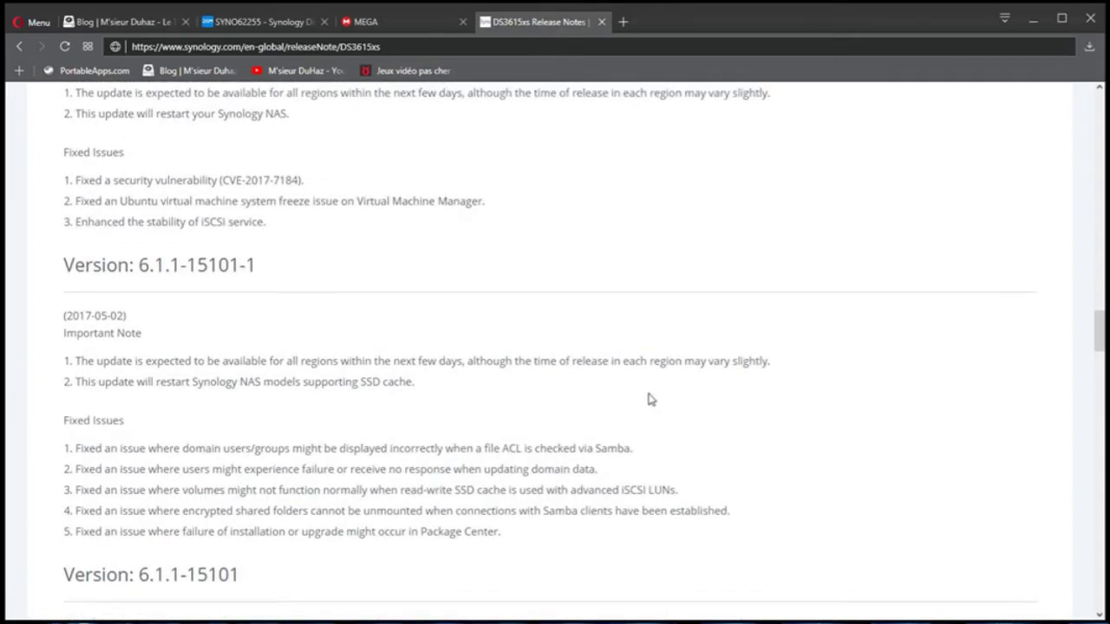
pyautogui.scroll(4, 650, 400)
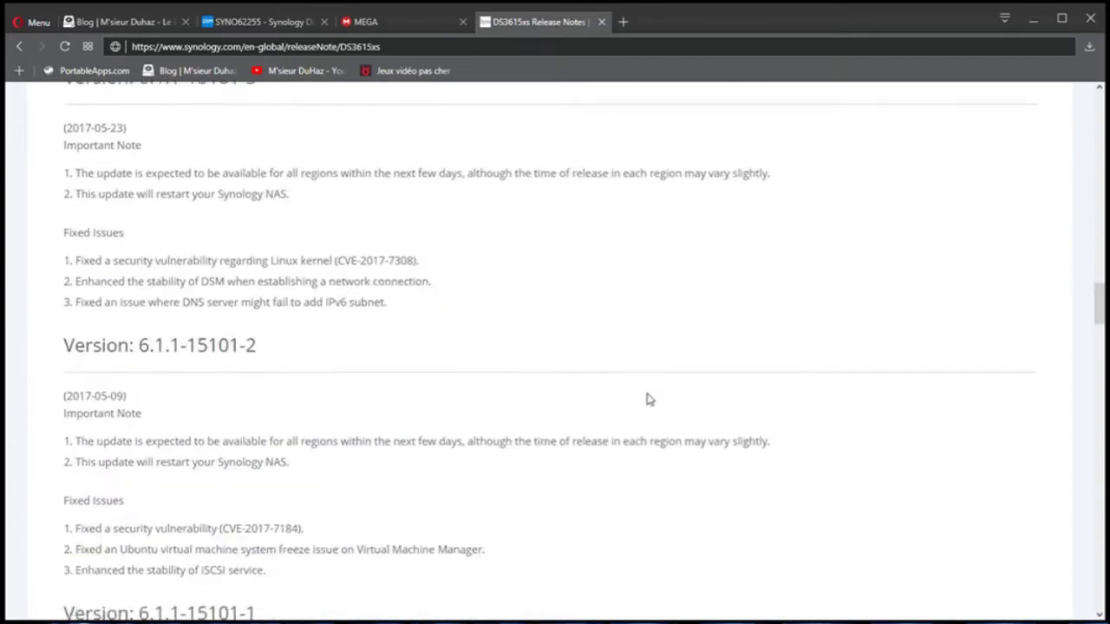
pyautogui.scroll(2, 663, 394)
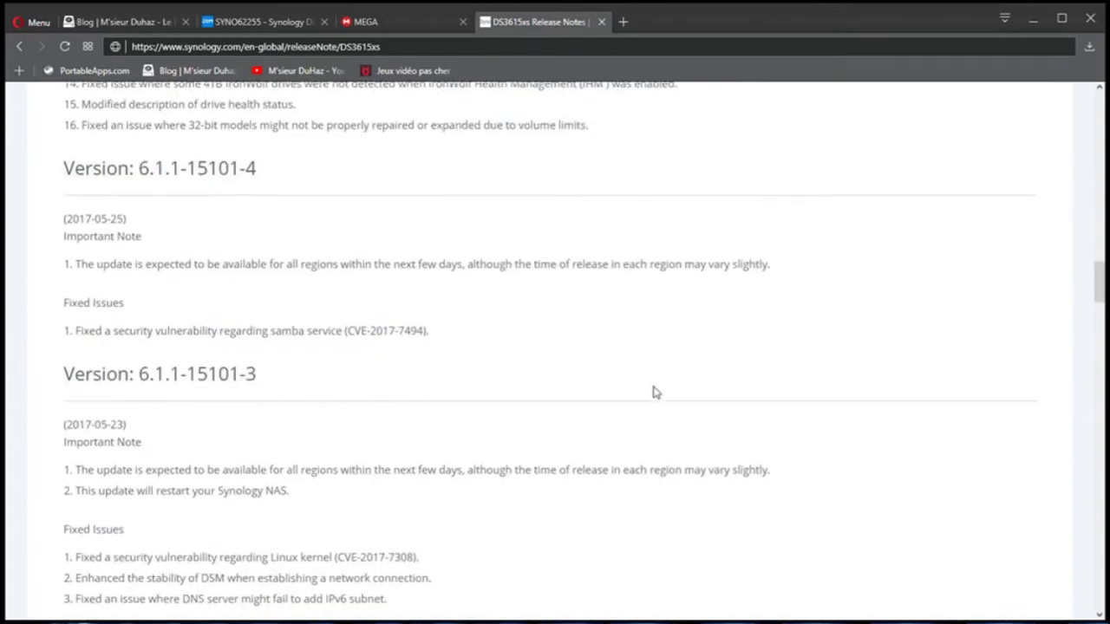
pyautogui.scroll(3, 622, 382)
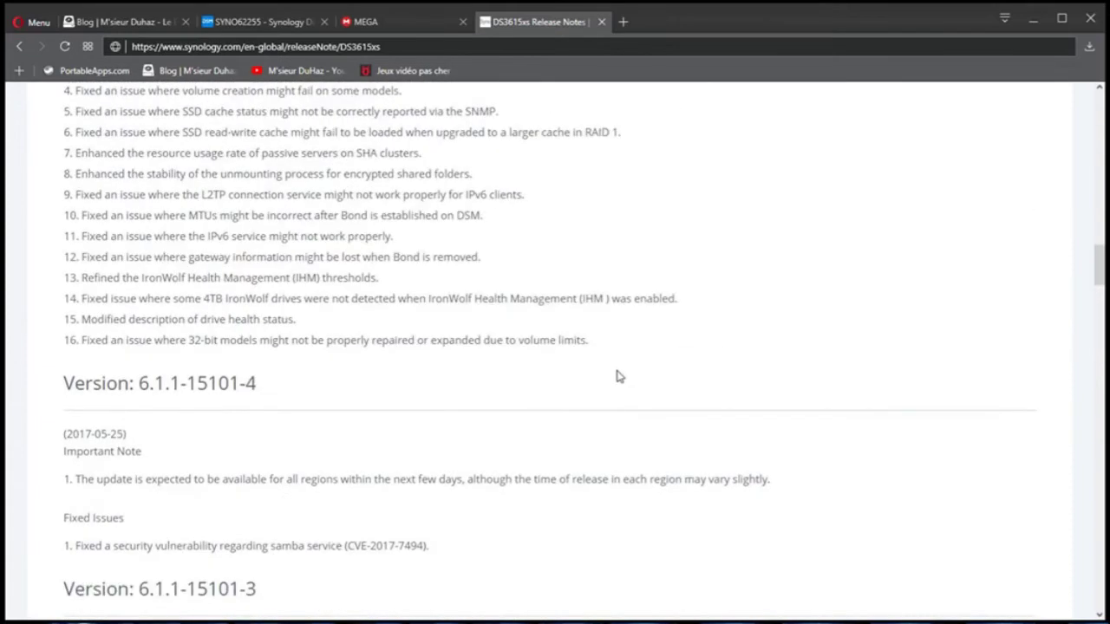
pyautogui.scroll(2, 600, 377)
pyautogui.scroll(7, 599, 378)
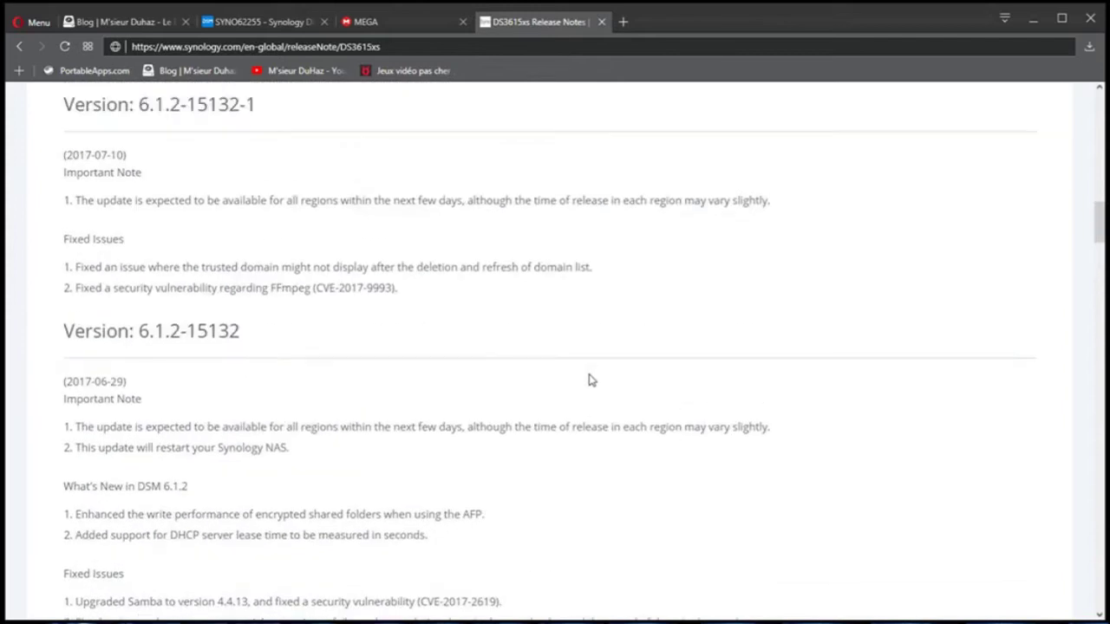
pyautogui.scroll(10, 555, 371)
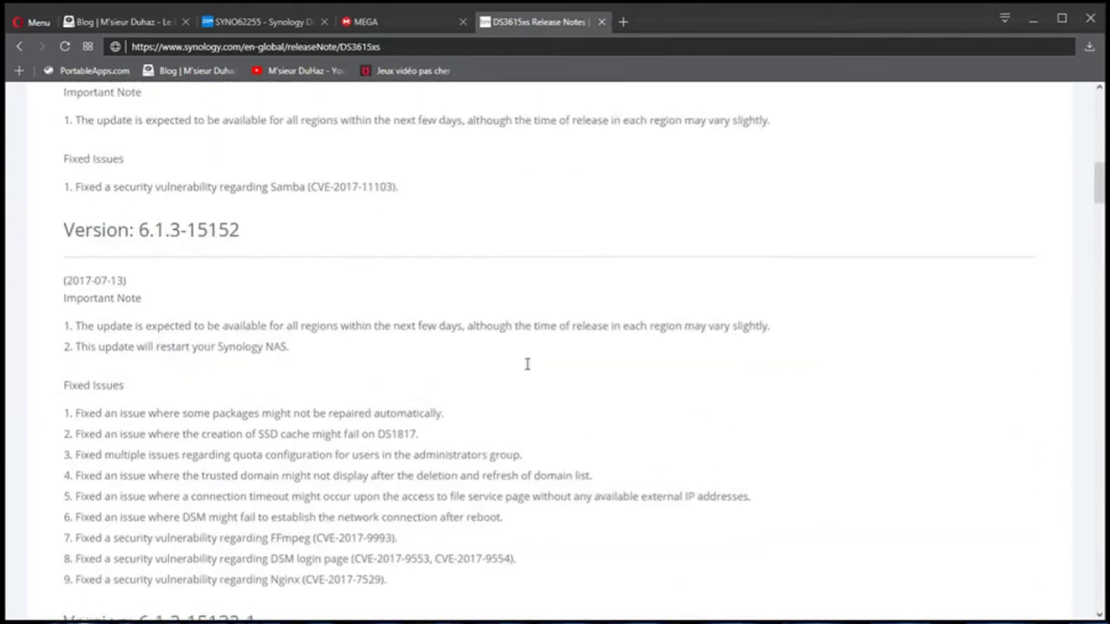
pyautogui.scroll(2, 512, 366)
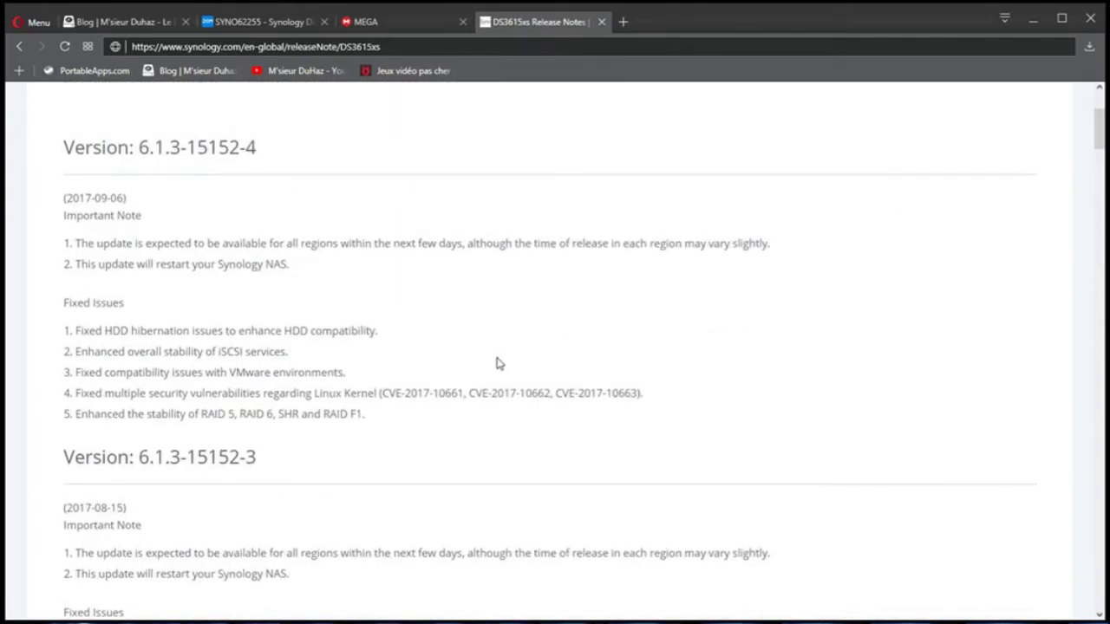
pyautogui.scroll(3, 495, 362)
pyautogui.moveTo(74, 363); pyautogui.dragTo(86, 362)
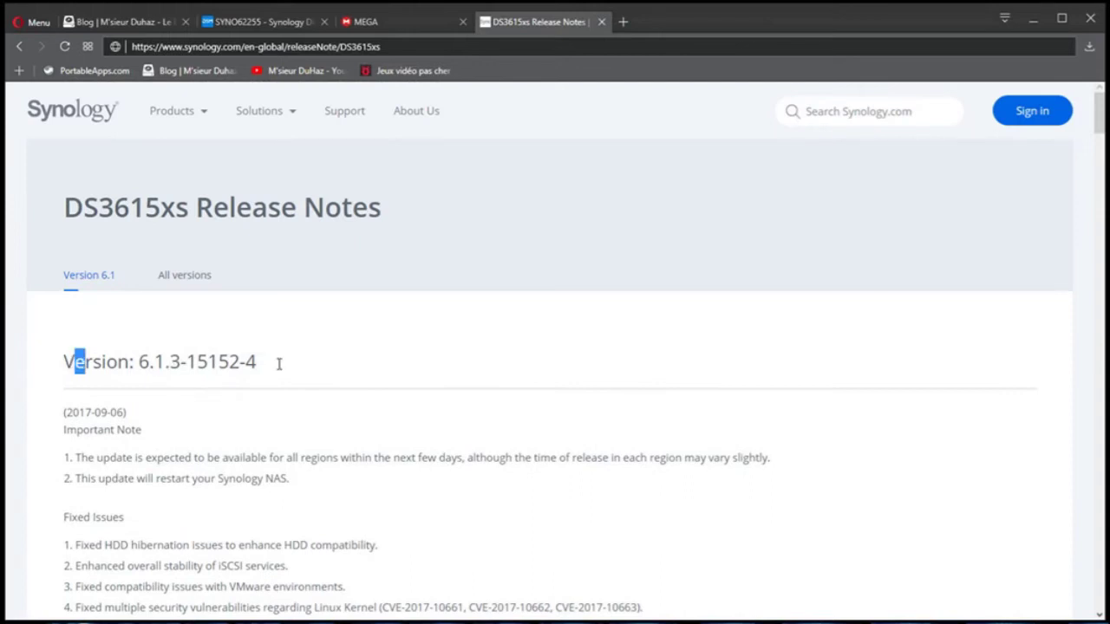
pyautogui.moveTo(279, 363); pyautogui.dragTo(318, 382)
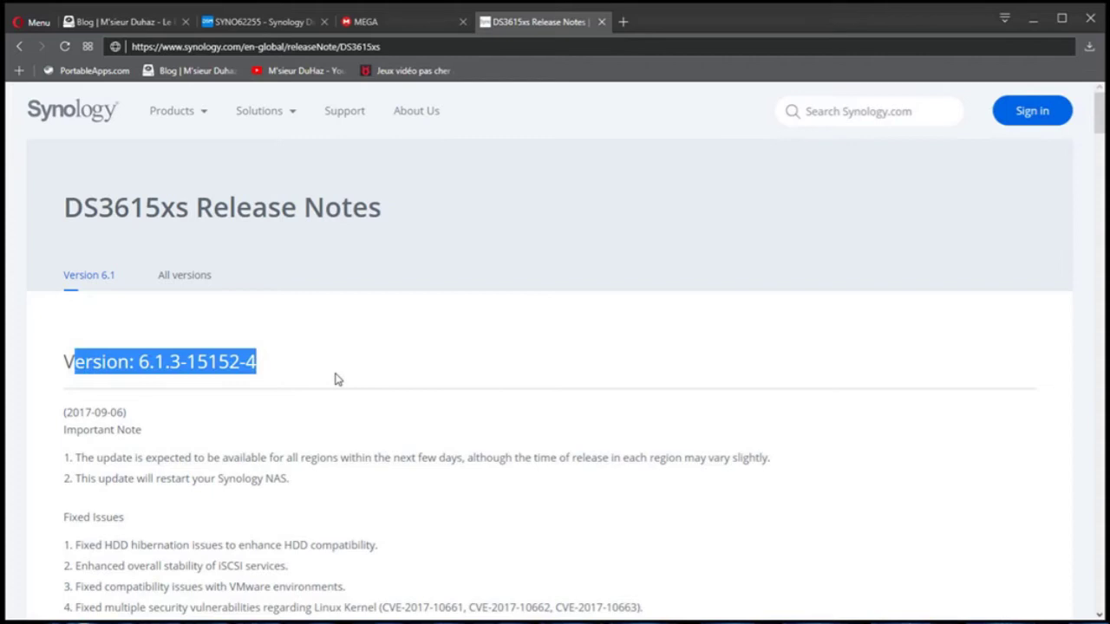
# Switch to the Synology DSM desktop and open Update & Restore in the Control Panel
pyautogui.click(253, 21)
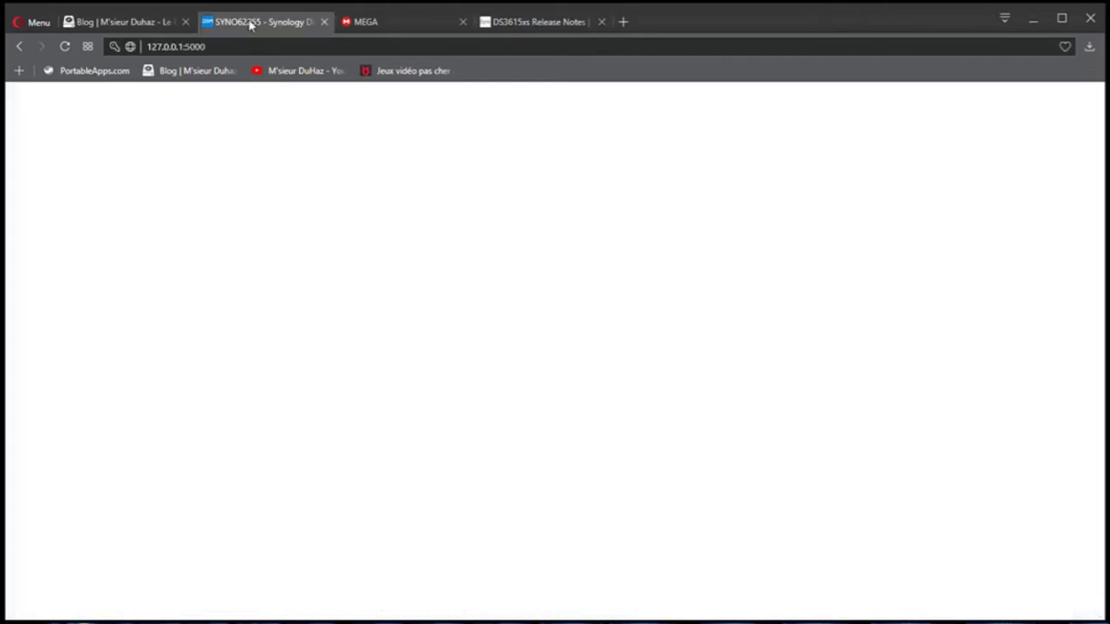
pyautogui.click(52, 97)
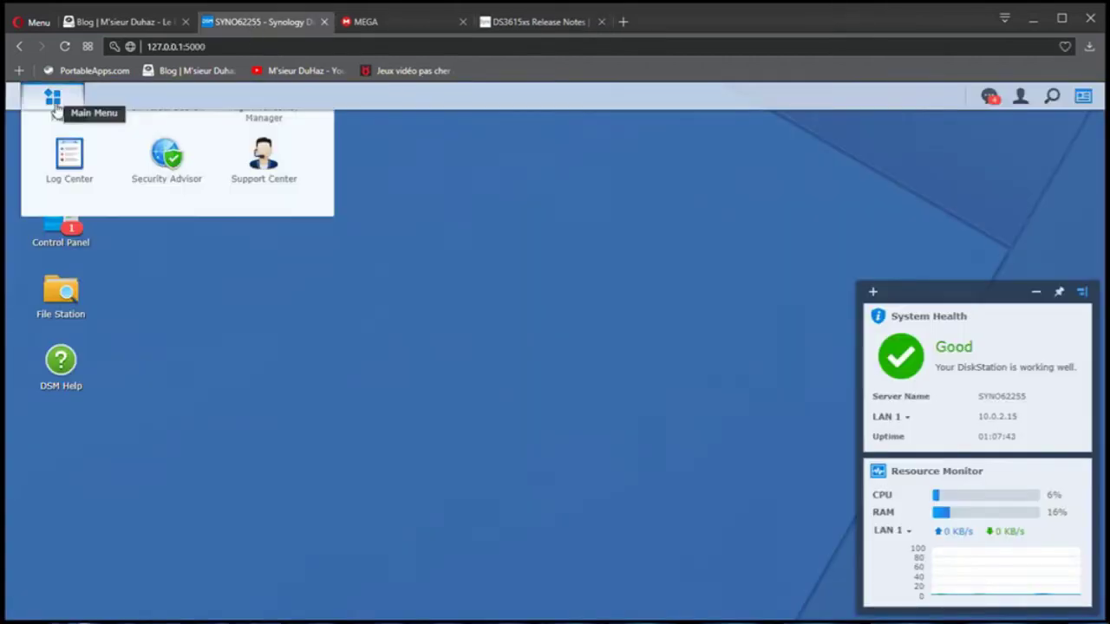
pyautogui.click(78, 172)
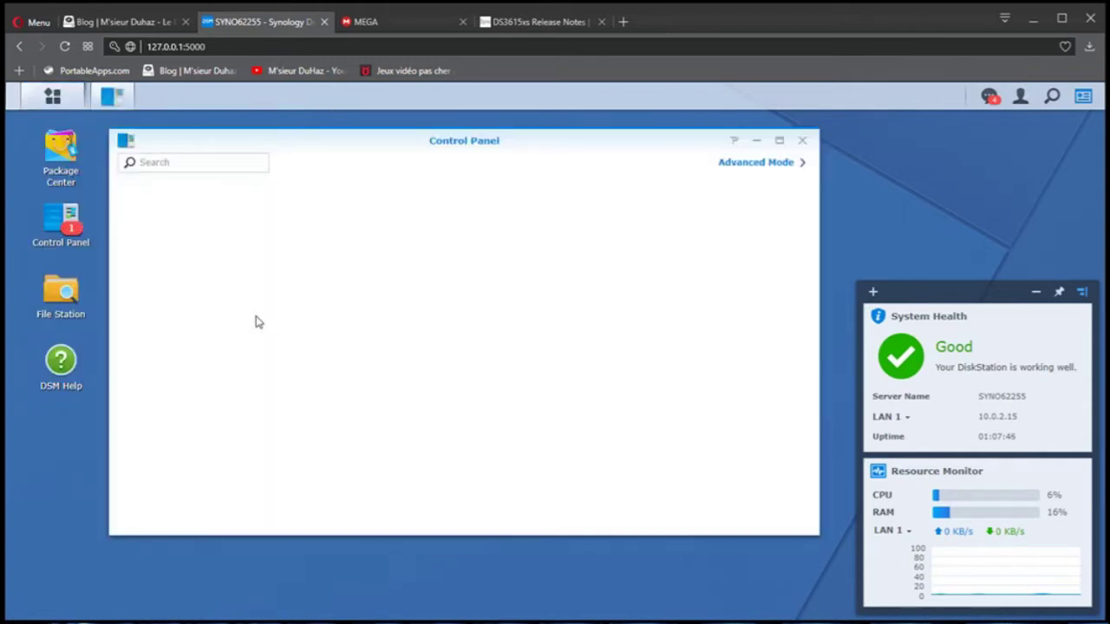
pyautogui.click(459, 403)
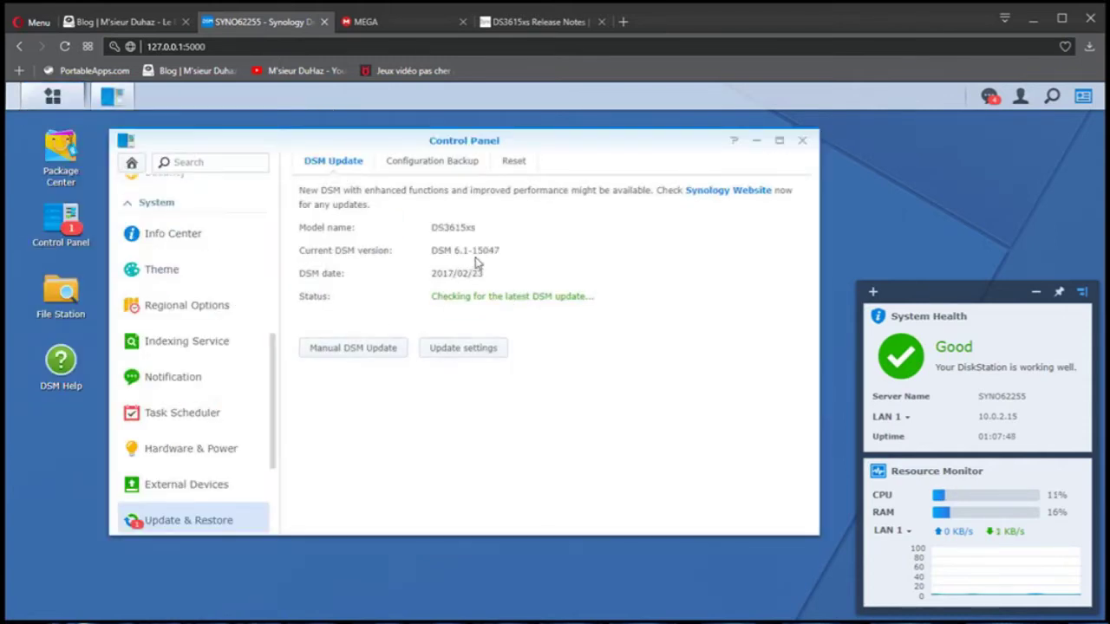
# Download the DSM 6.1.3-15152 update and start its installation on the DiskStation
pyautogui.moveTo(505, 253); pyautogui.dragTo(558, 289)
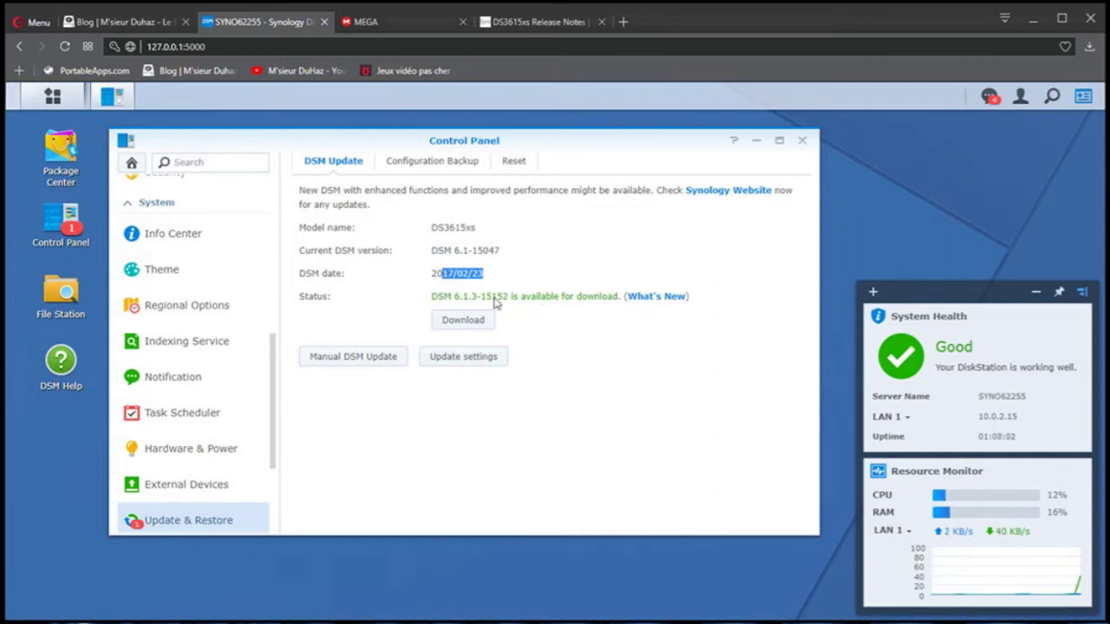
pyautogui.click(607, 279)
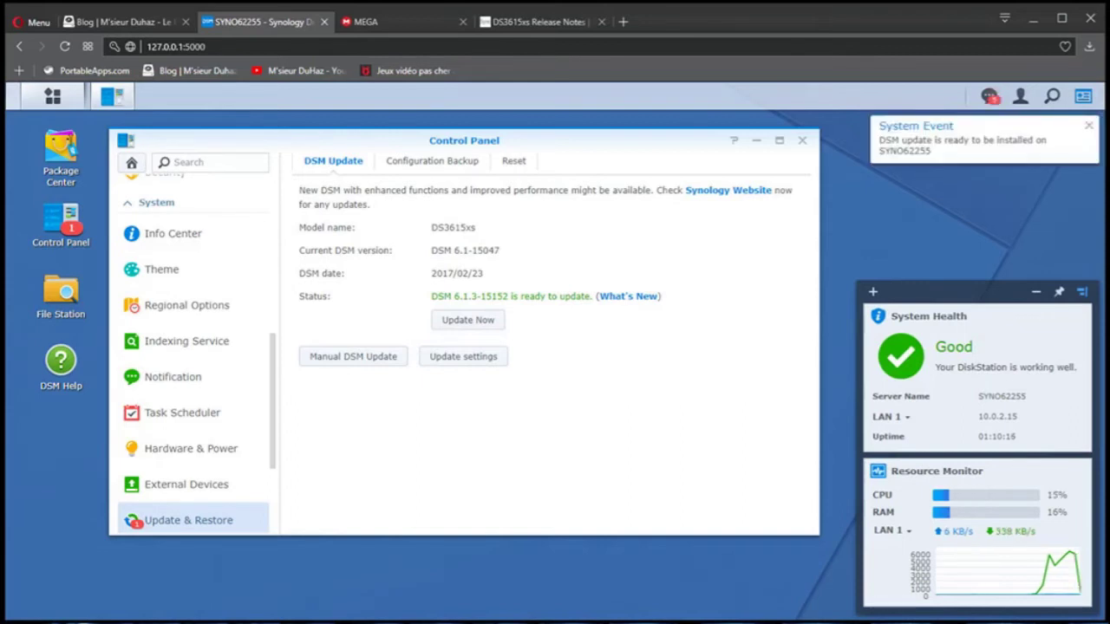
pyautogui.click(461, 323)
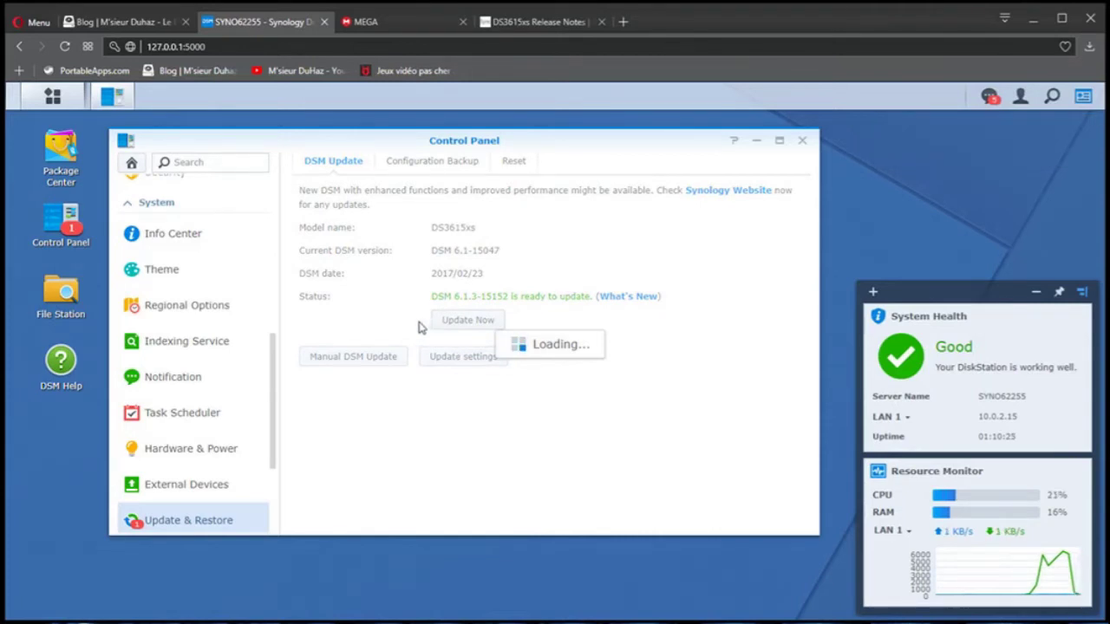
pyautogui.click(577, 360)
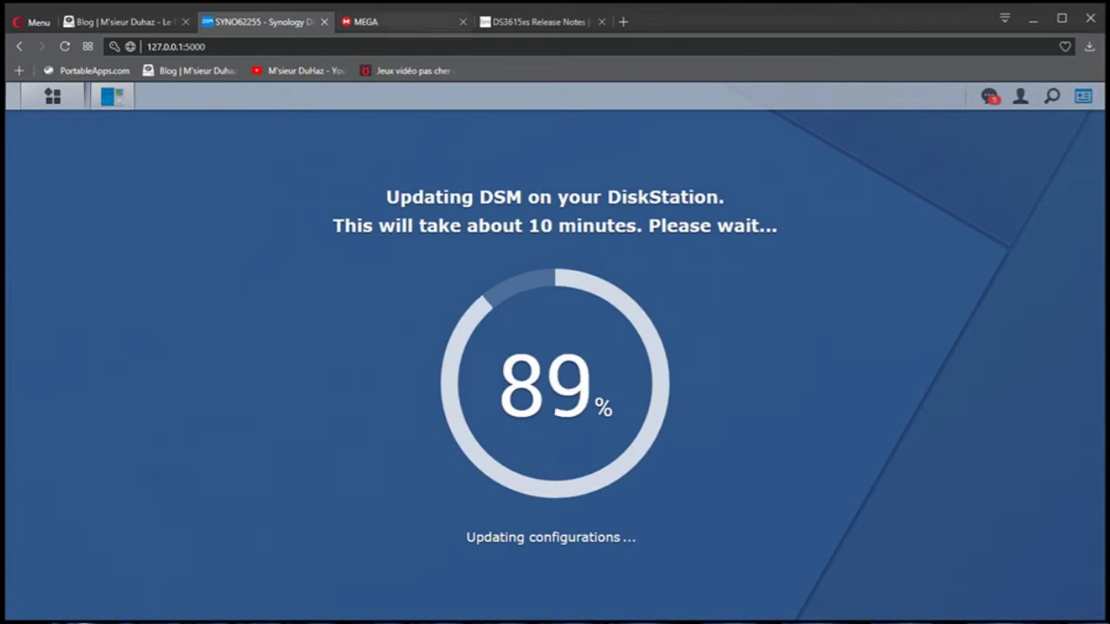
# Switch to the MEGA shared folder and examine the V1.01, v1.02a, v1.02a2 and 1.02b loader folders
pyautogui.click(408, 23)
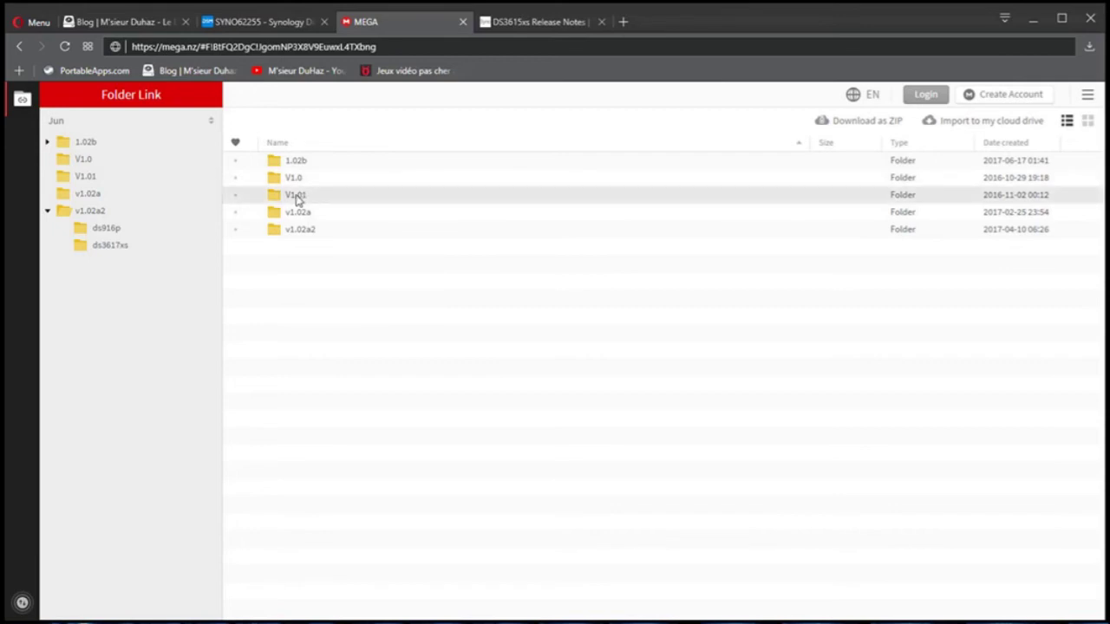
pyautogui.doubleClick(347, 198)
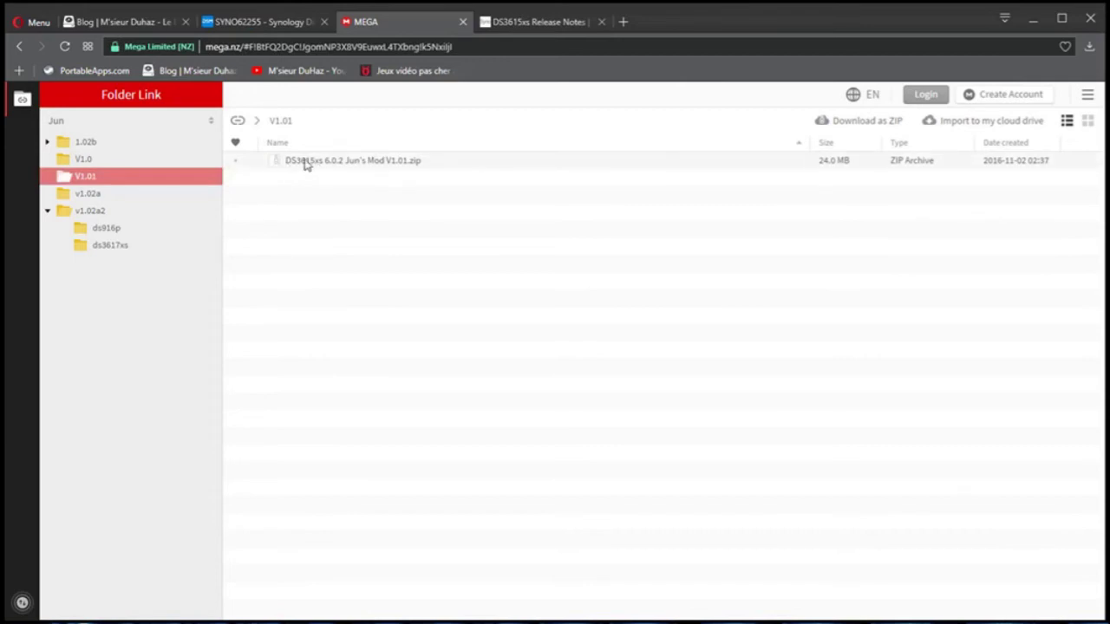
pyautogui.click(93, 195)
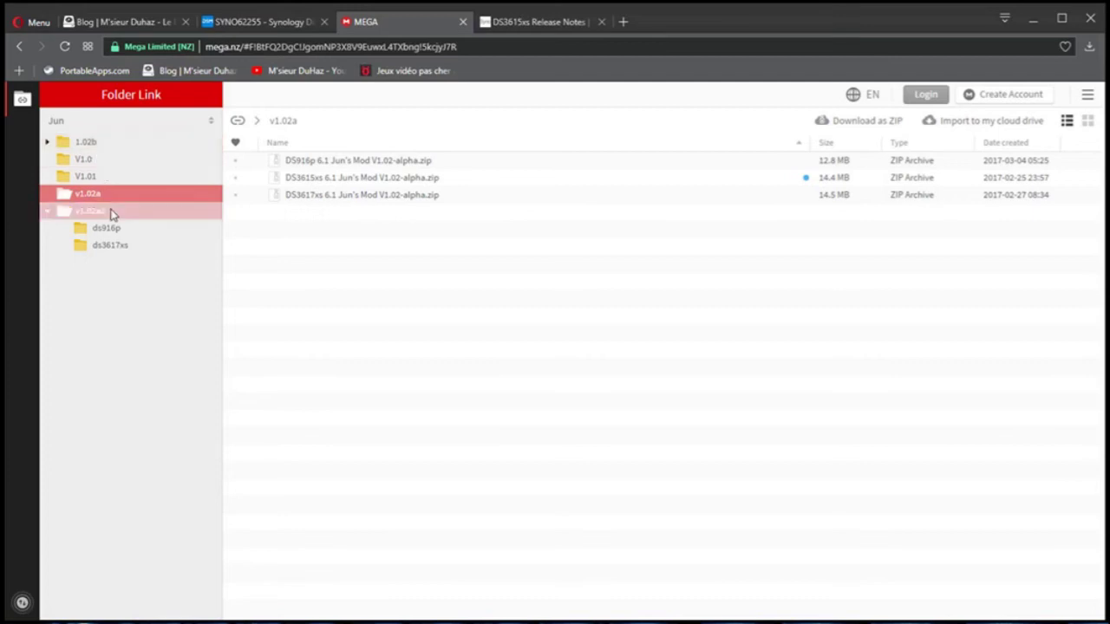
pyautogui.click(121, 143)
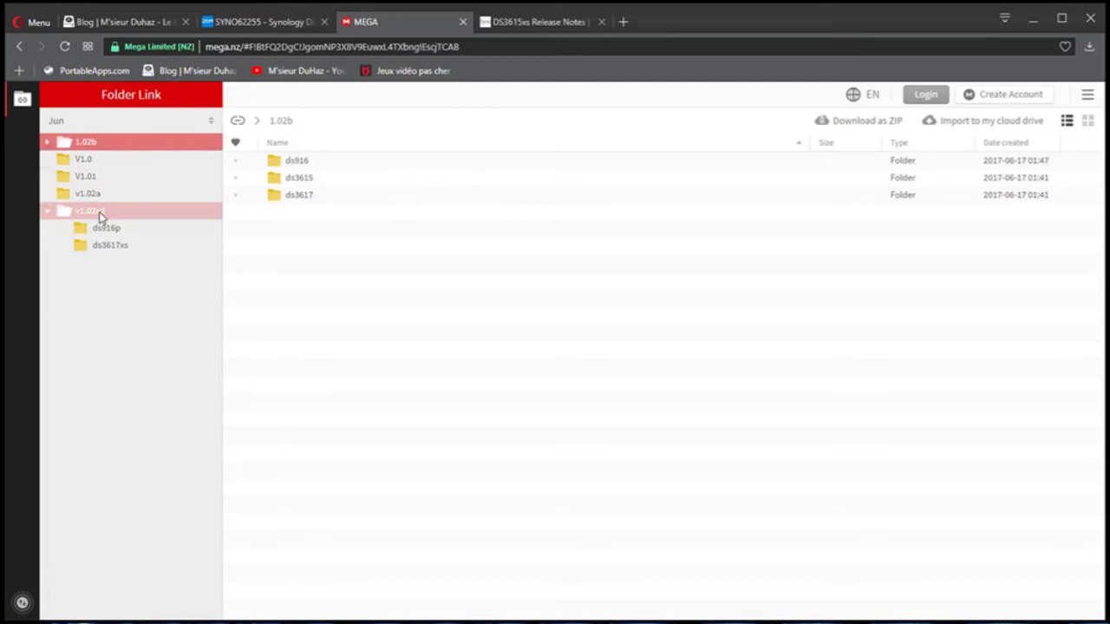
pyautogui.click(116, 244)
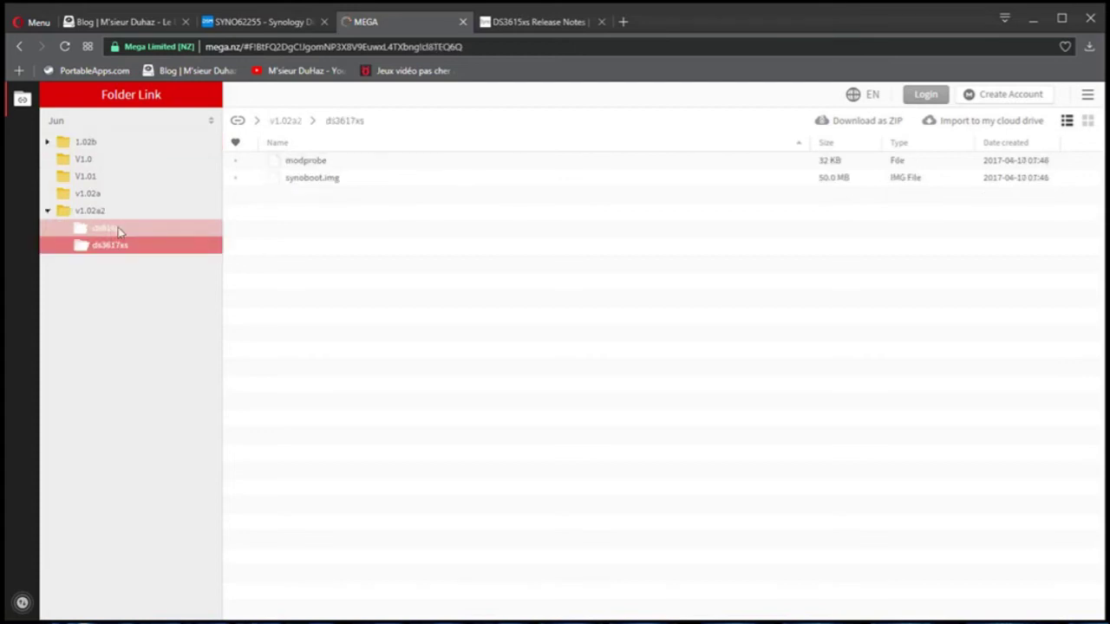
pyautogui.click(106, 228)
pyautogui.click(91, 143)
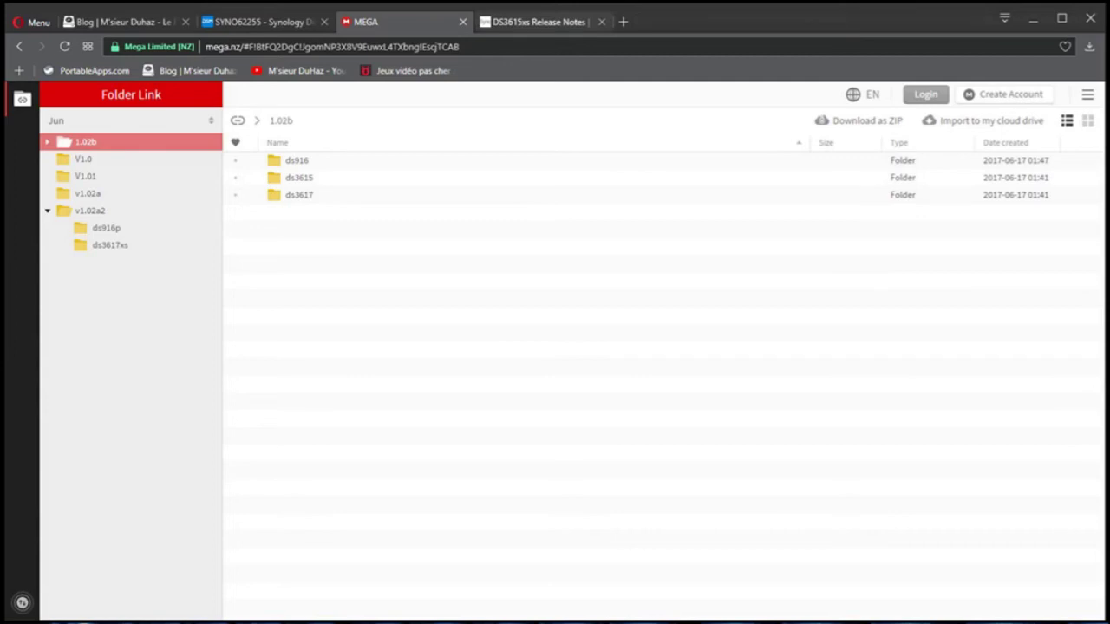
# Check the 6.1.3 version entry in the DS3615xs release notes, and open the ds3615 folder within MEGA's 1.02b folder
pyautogui.hotkey('ctrl', 'Tab')
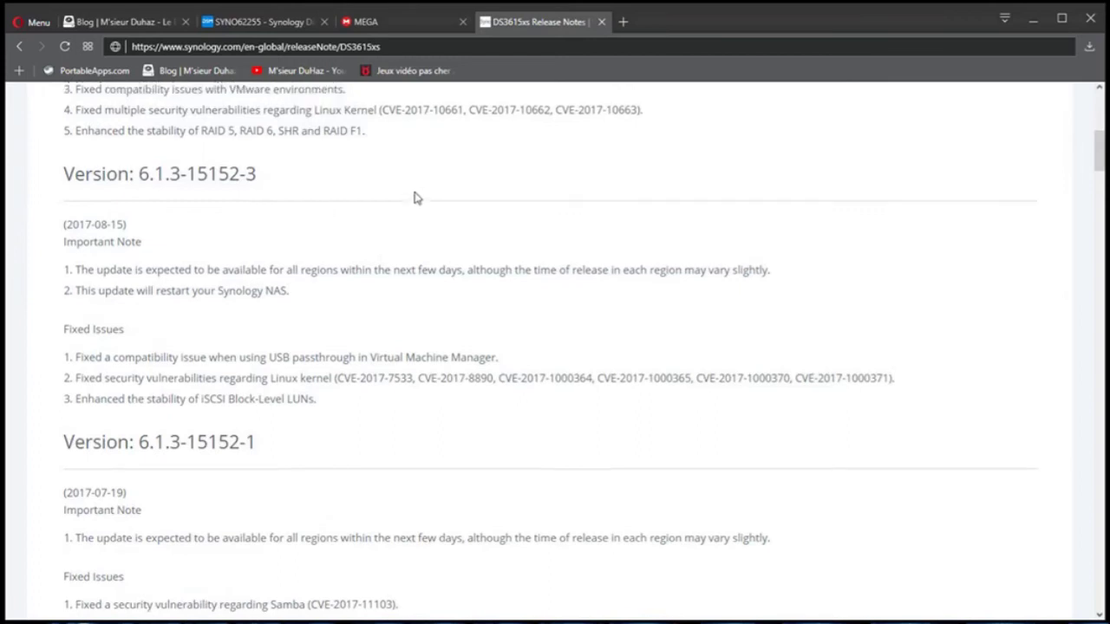
pyautogui.scroll(1, 416, 199)
pyautogui.doubleClick(159, 240)
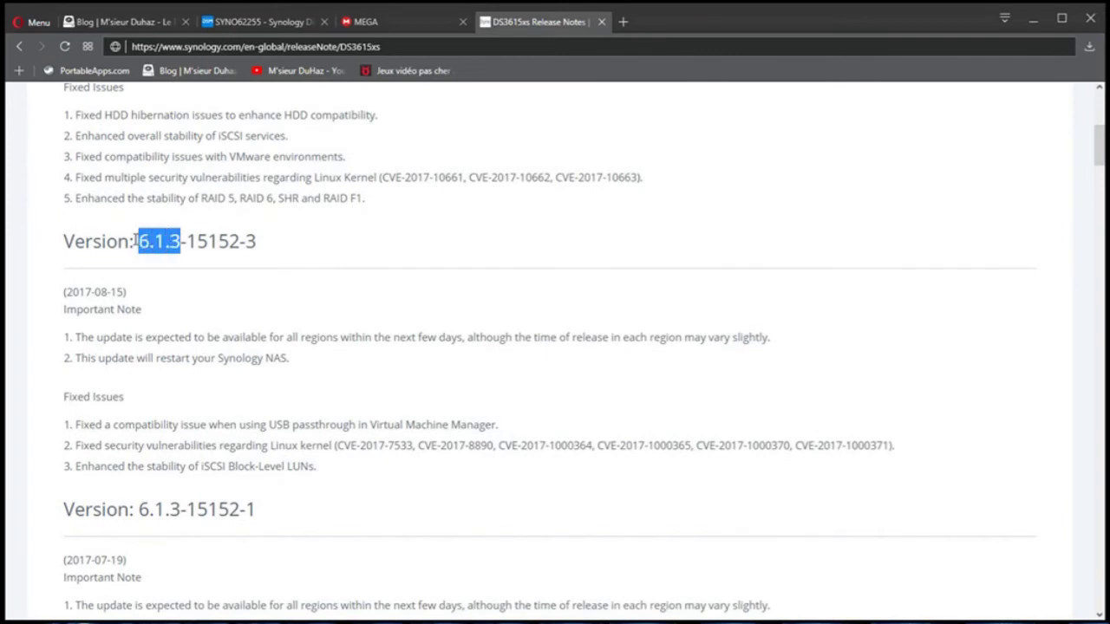
pyautogui.click(373, 24)
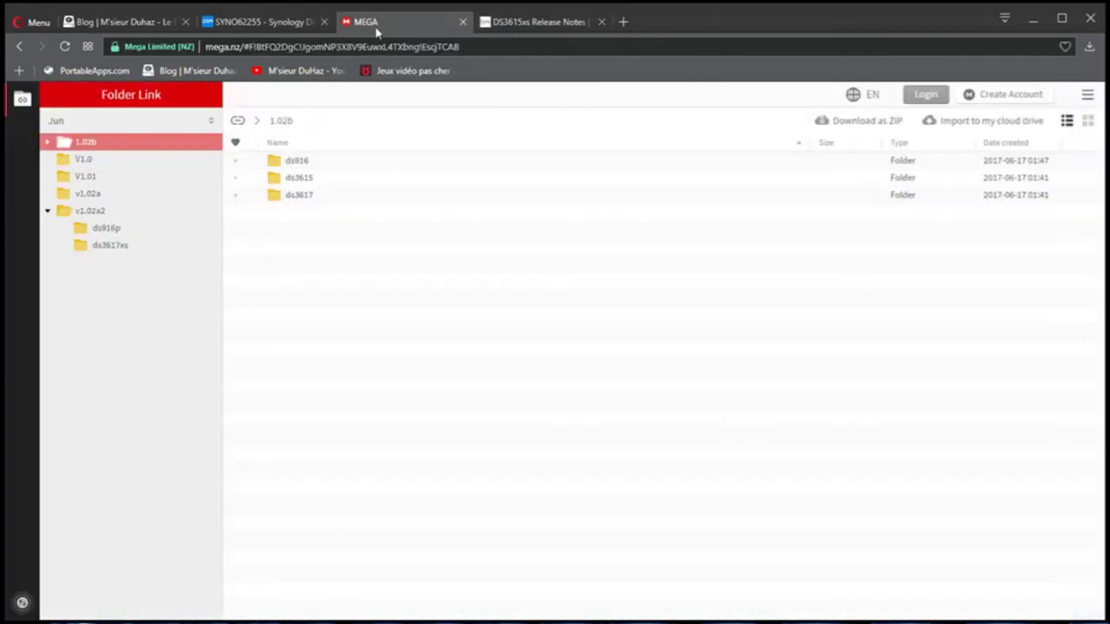
pyautogui.doubleClick(307, 180)
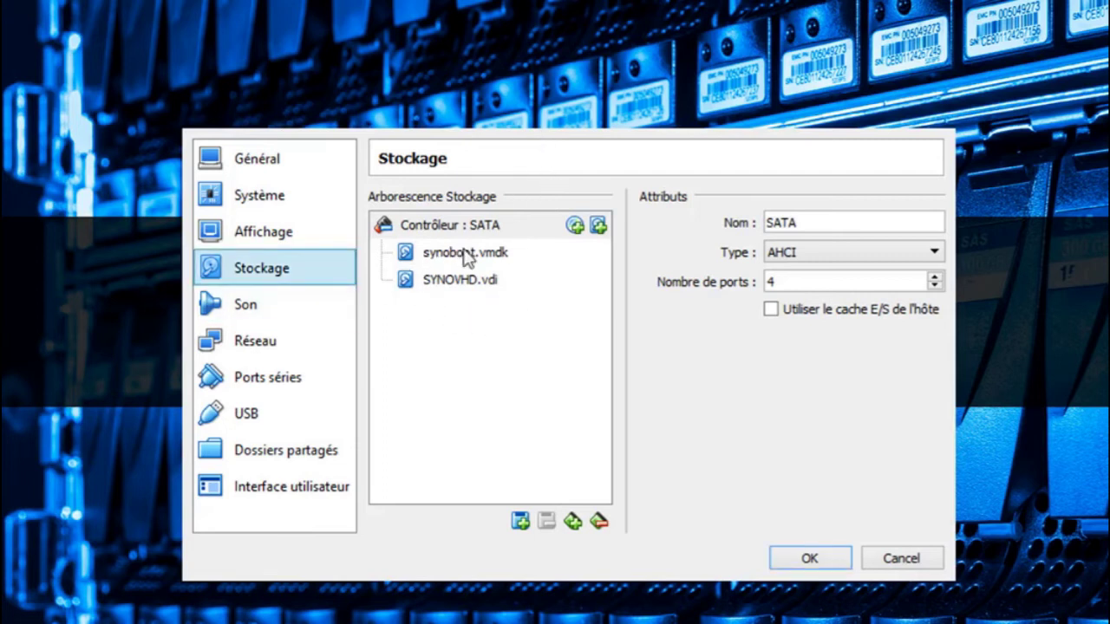
# In VirtualBox's storage settings, replace synoboot.vmdk on the SATA controller with the DS3615xs 6.1 Jun's Mod V1.02 disk
pyautogui.click(466, 255)
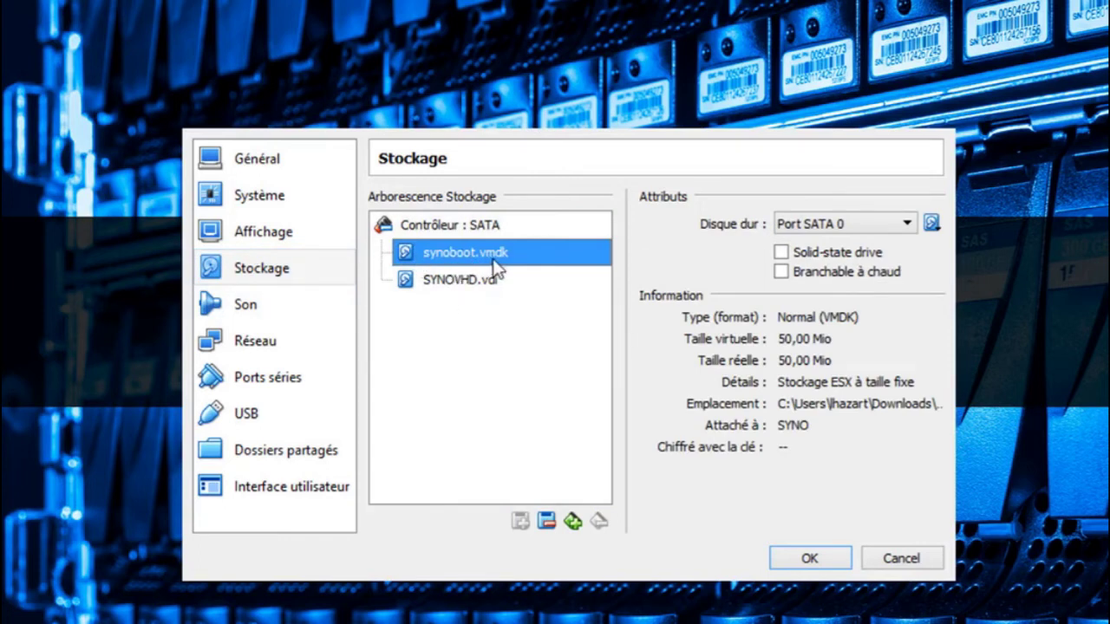
pyautogui.click(546, 521)
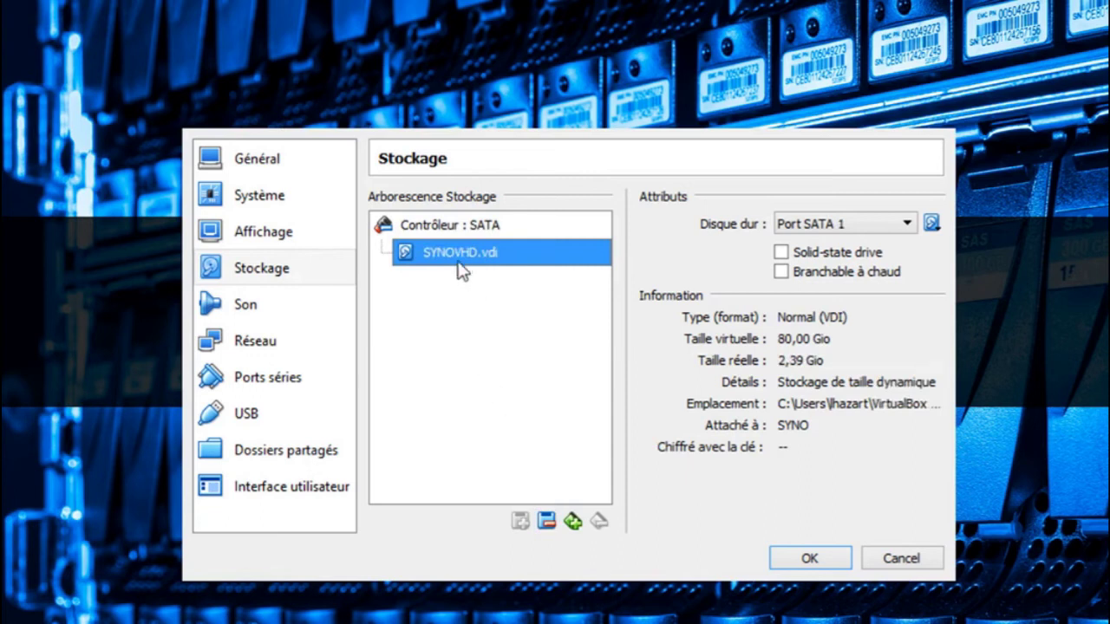
pyautogui.click(480, 231)
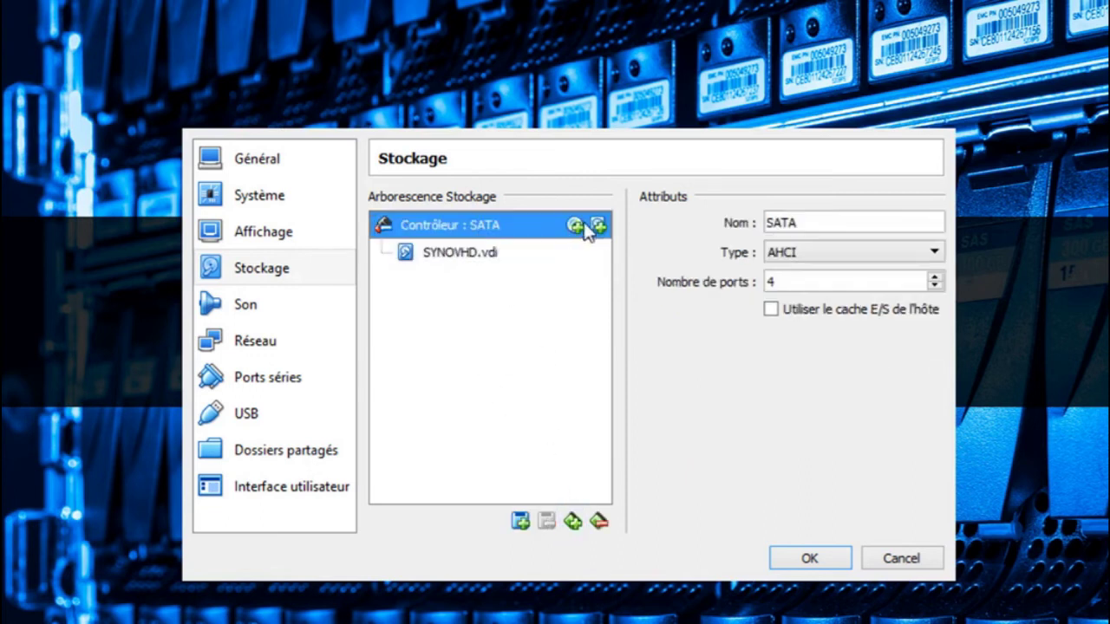
pyautogui.click(598, 226)
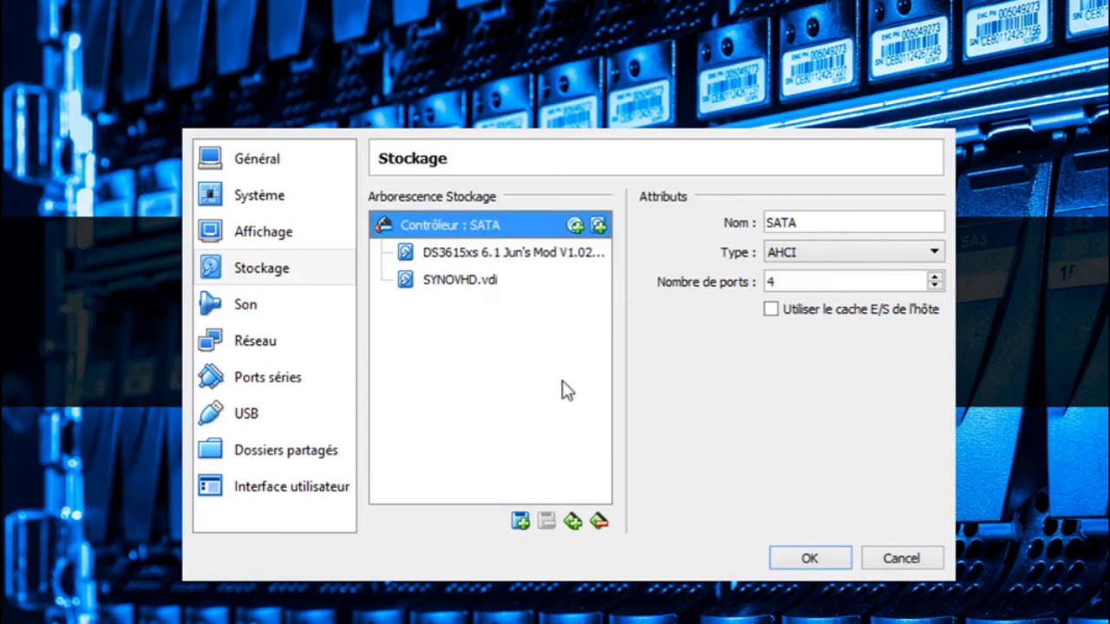
# Check the Jun's Mod loader disk's attributes, apply the storage settings, and start the SYNO virtual machine
pyautogui.click(459, 255)
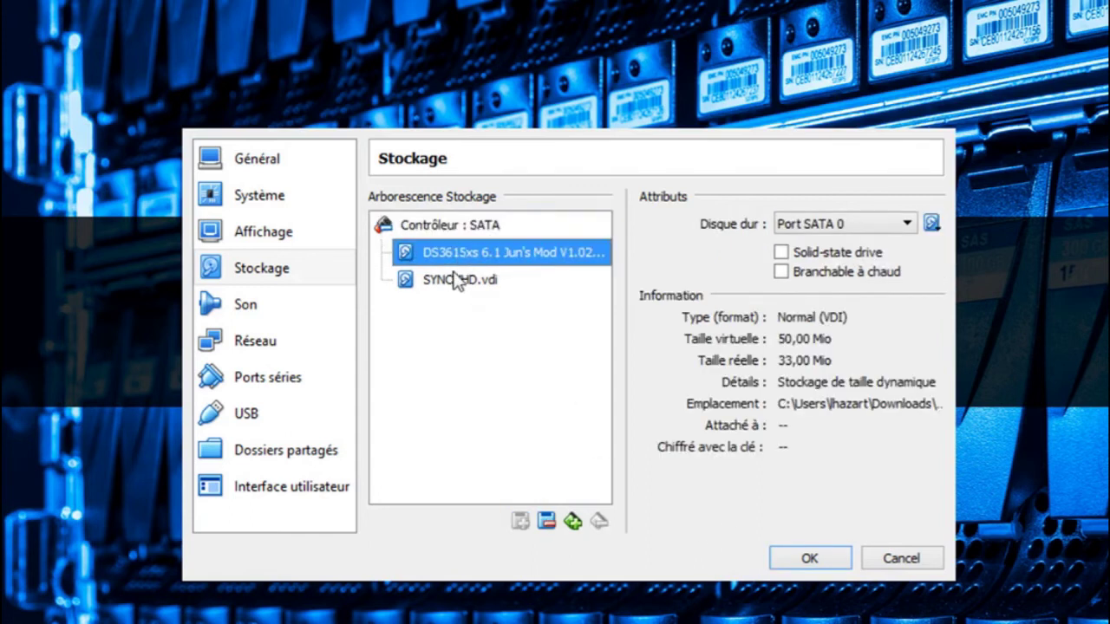
pyautogui.click(810, 560)
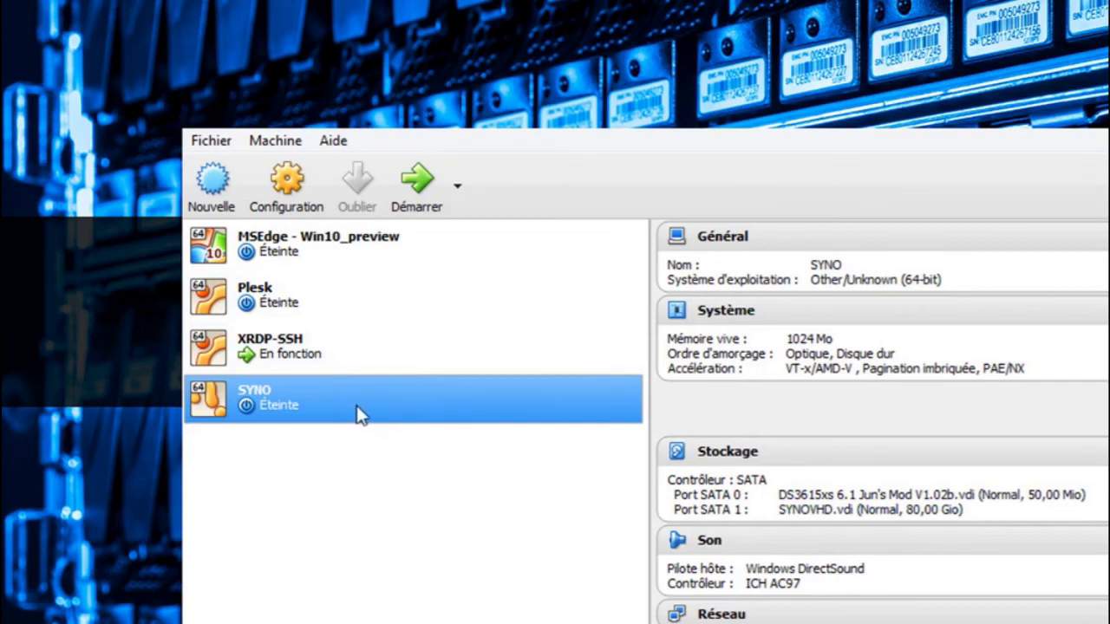
pyautogui.click(417, 183)
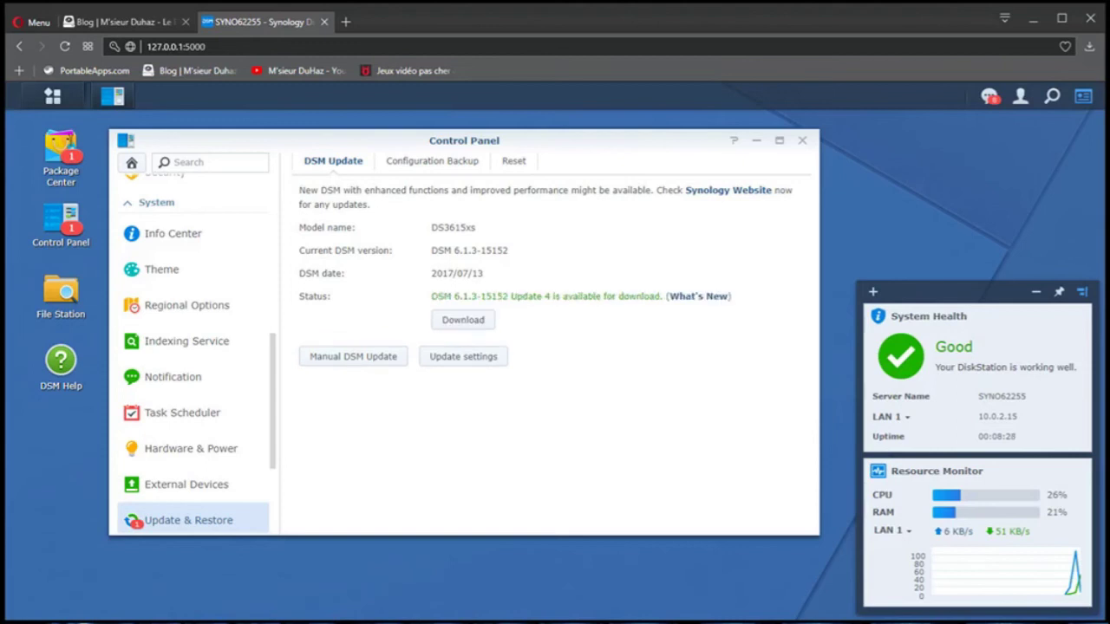
pyautogui.click(1004, 440)
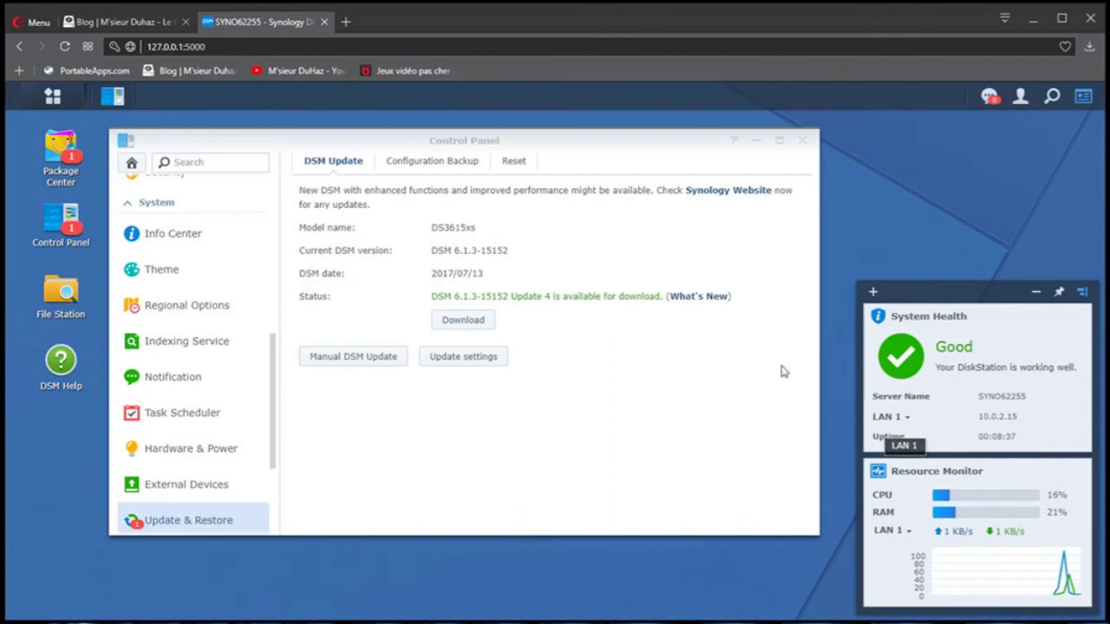
pyautogui.moveTo(409, 140); pyautogui.dragTo(452, 142)
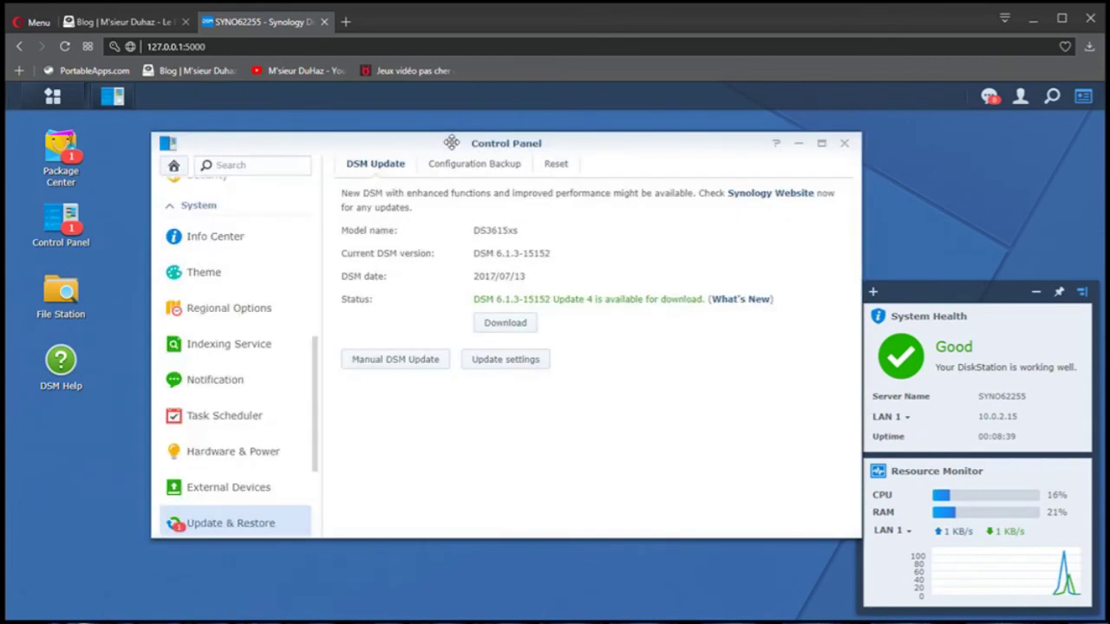
pyautogui.moveTo(329, 142)
pyautogui.mouseDown()
pyautogui.moveTo(251, 142)
pyautogui.moveTo(324, 139)
pyautogui.mouseUp()
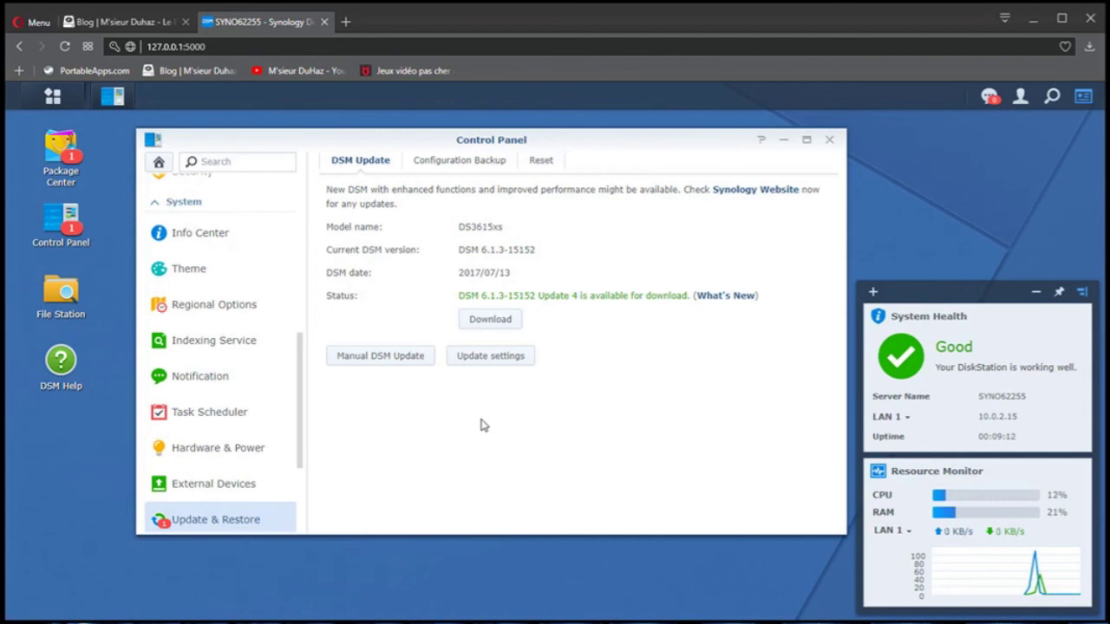
# Download DSM 6.1.3-15152 Update 4 and start its installation on the DiskStation, agreeing to the immediate system restart
pyautogui.click(487, 319)
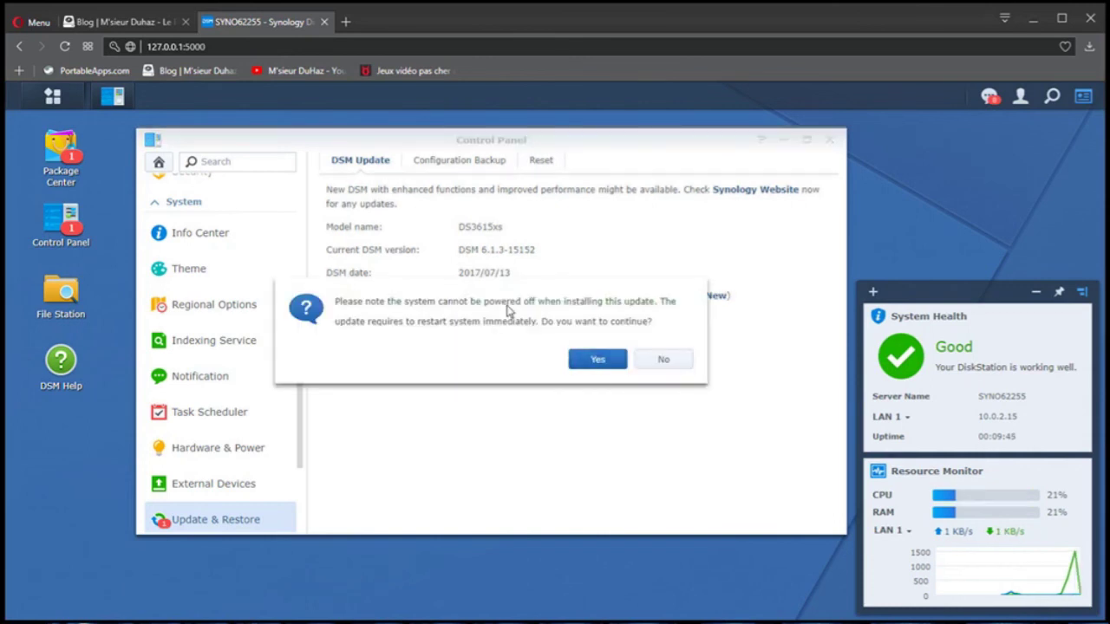
pyautogui.click(594, 362)
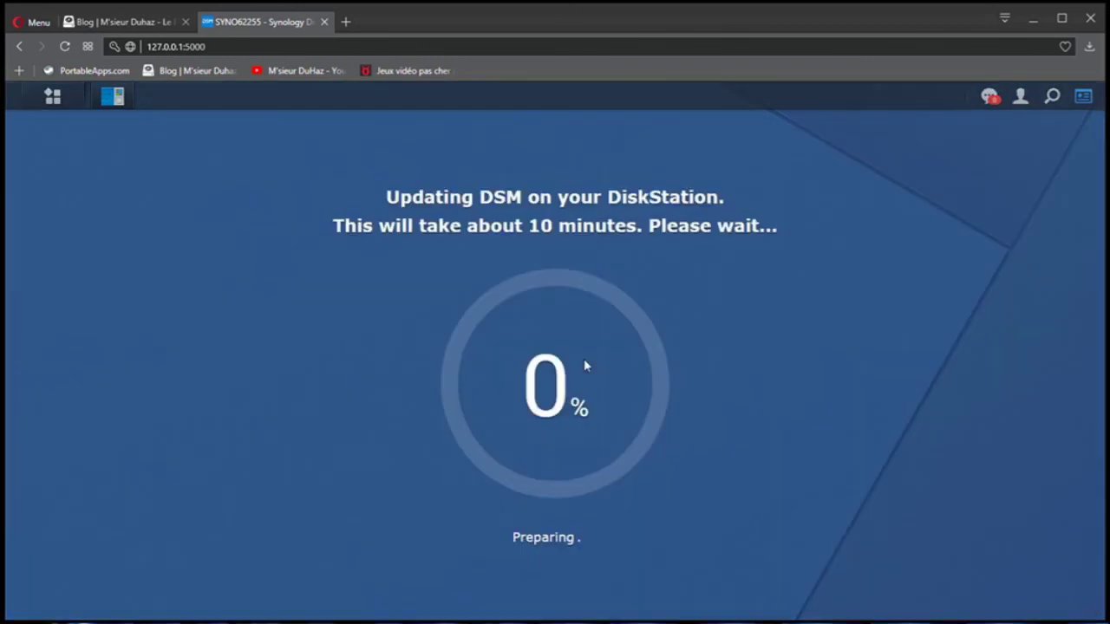